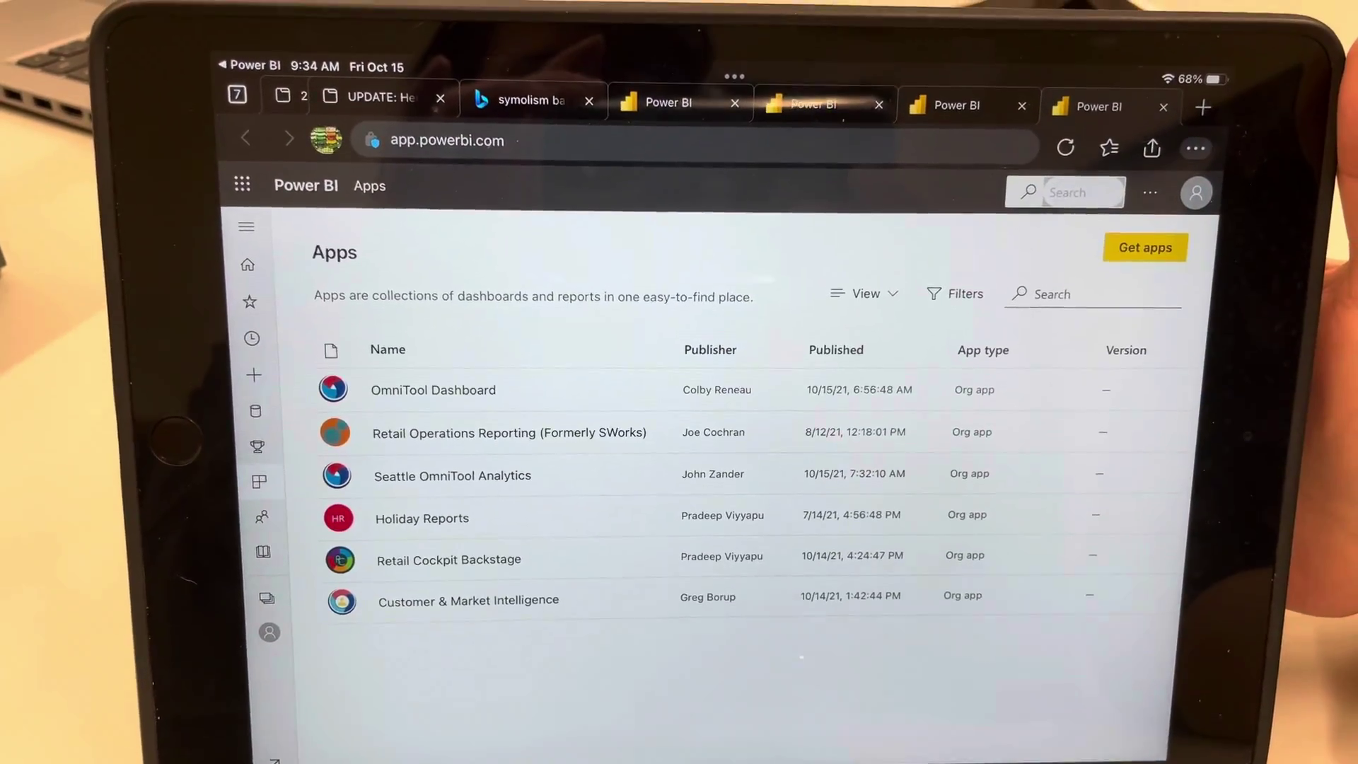
# Open the Retail Cockpit Backstage app and load the P&L Gross Profit report
pyautogui.click(474, 621)
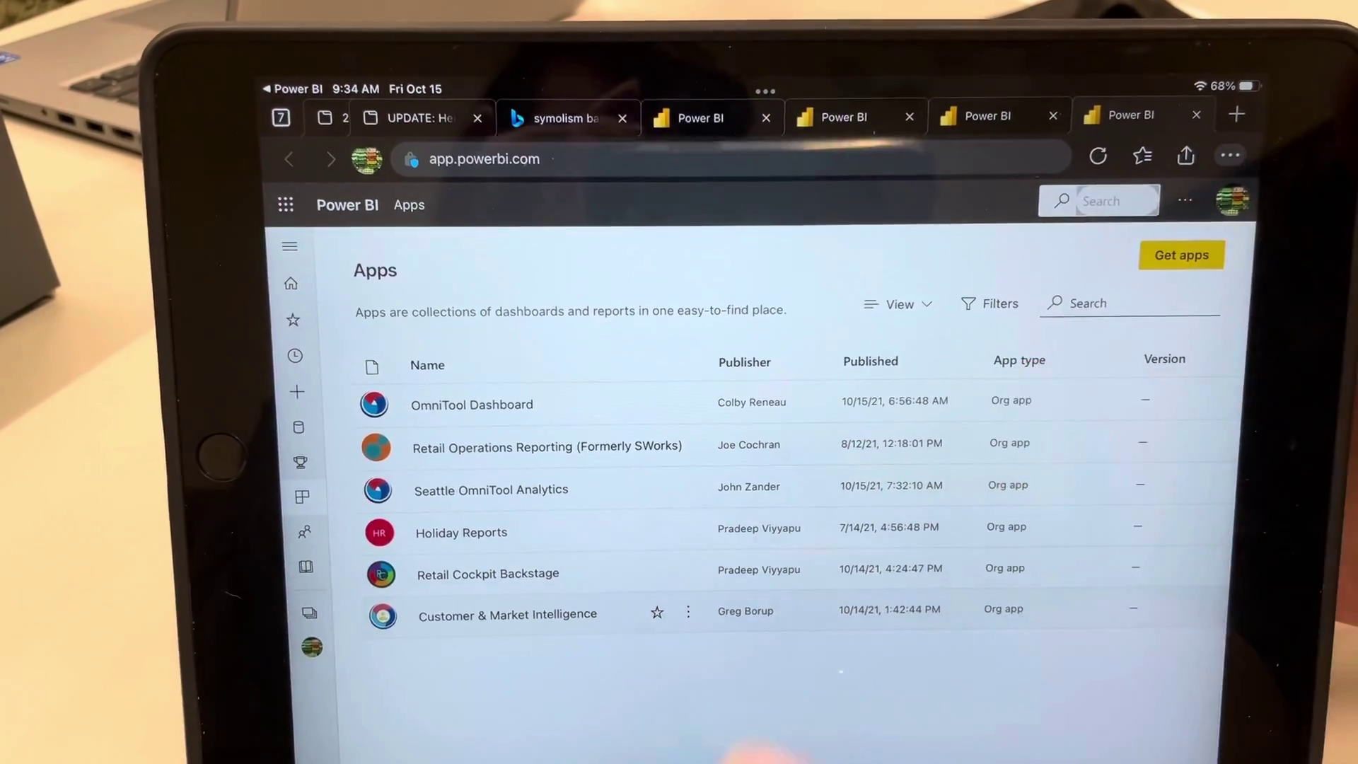
pyautogui.click(359, 568)
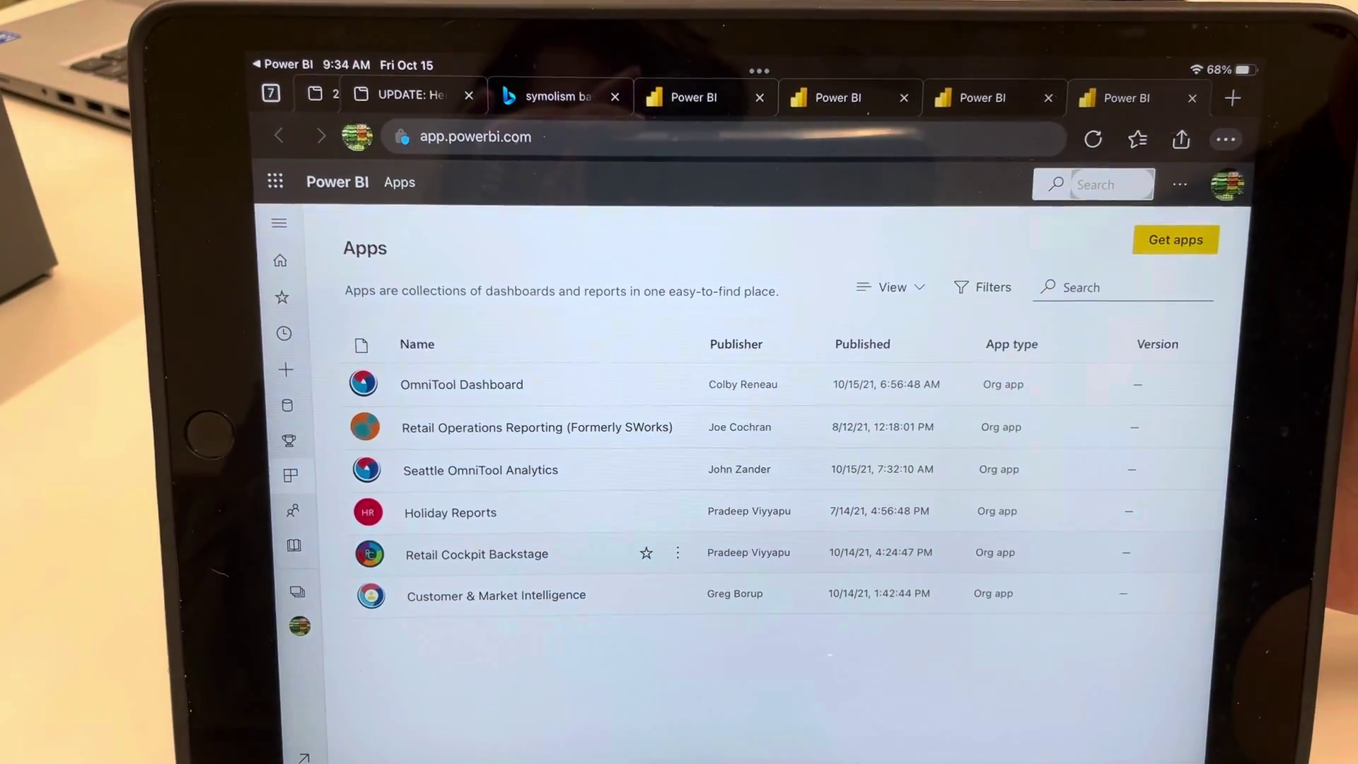
pyautogui.click(474, 553)
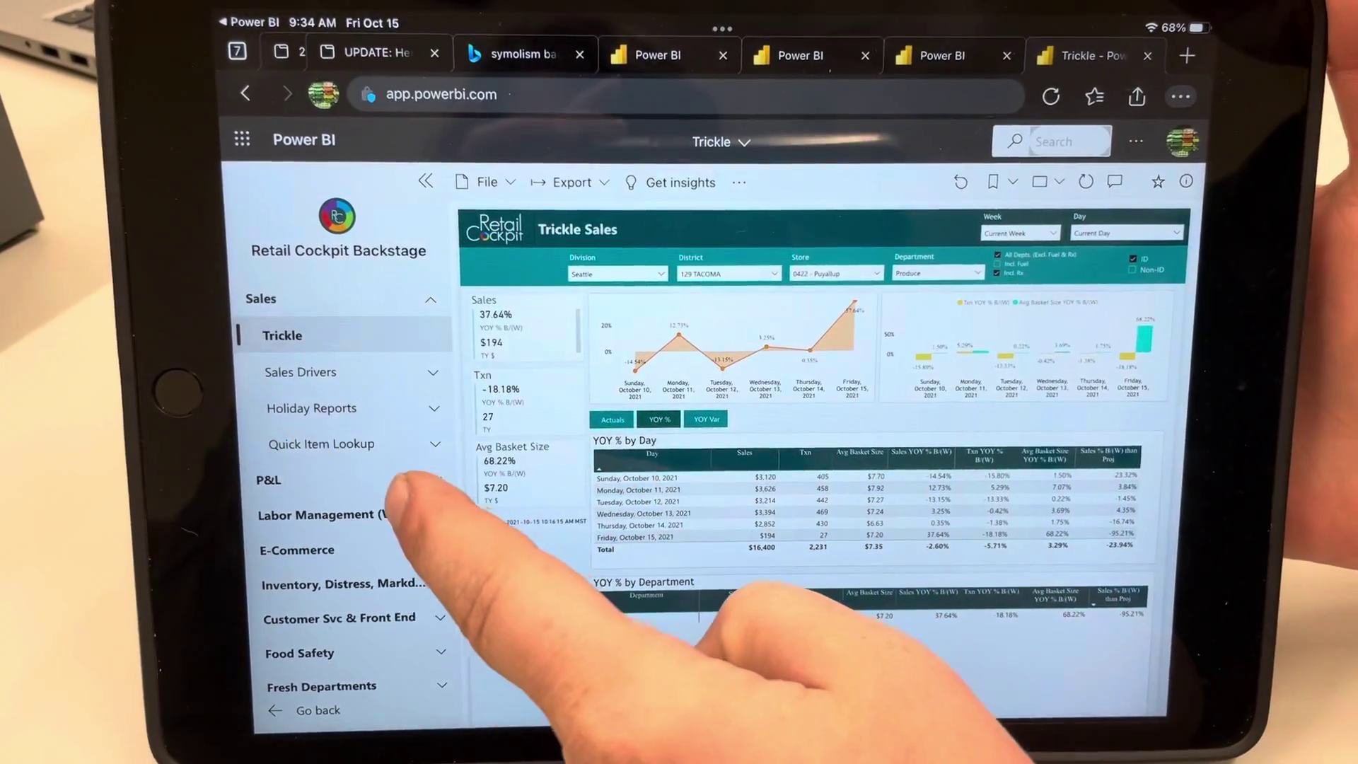
pyautogui.click(351, 481)
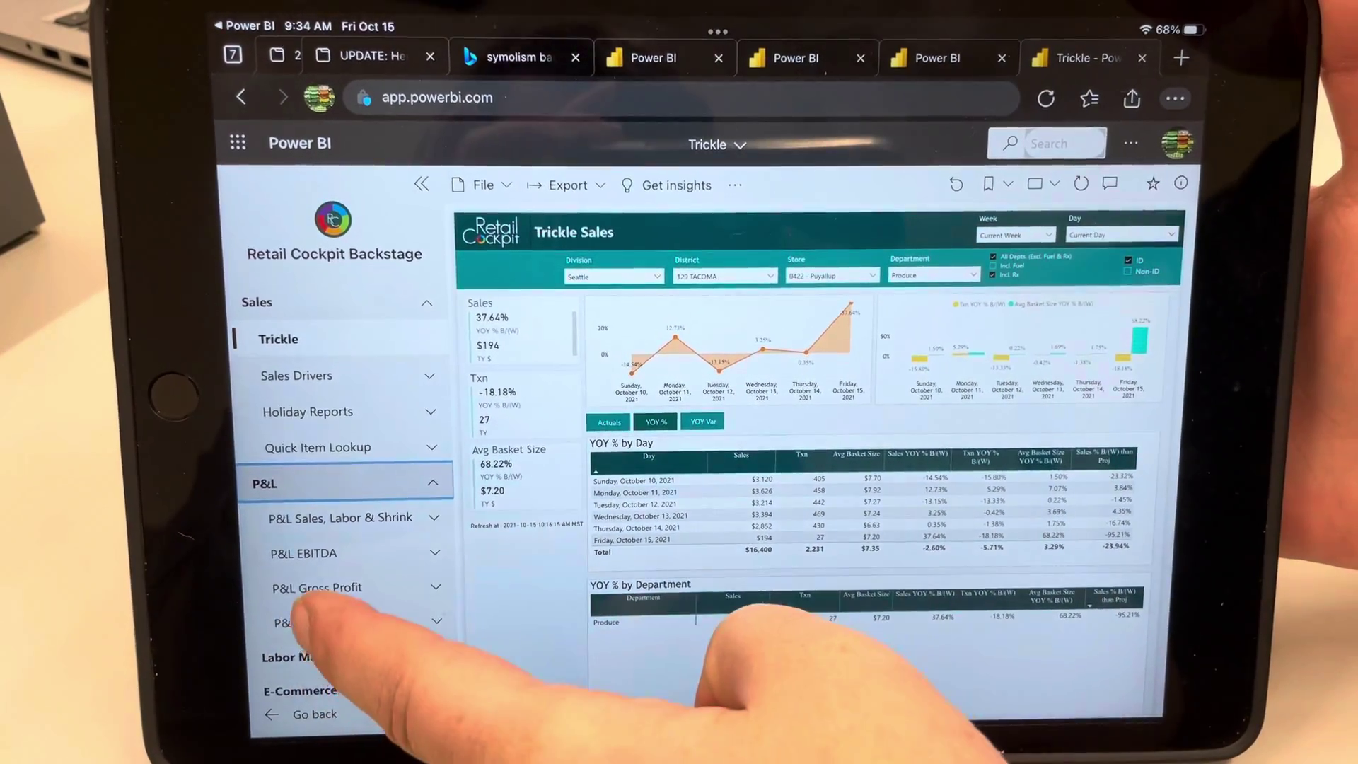
pyautogui.click(318, 589)
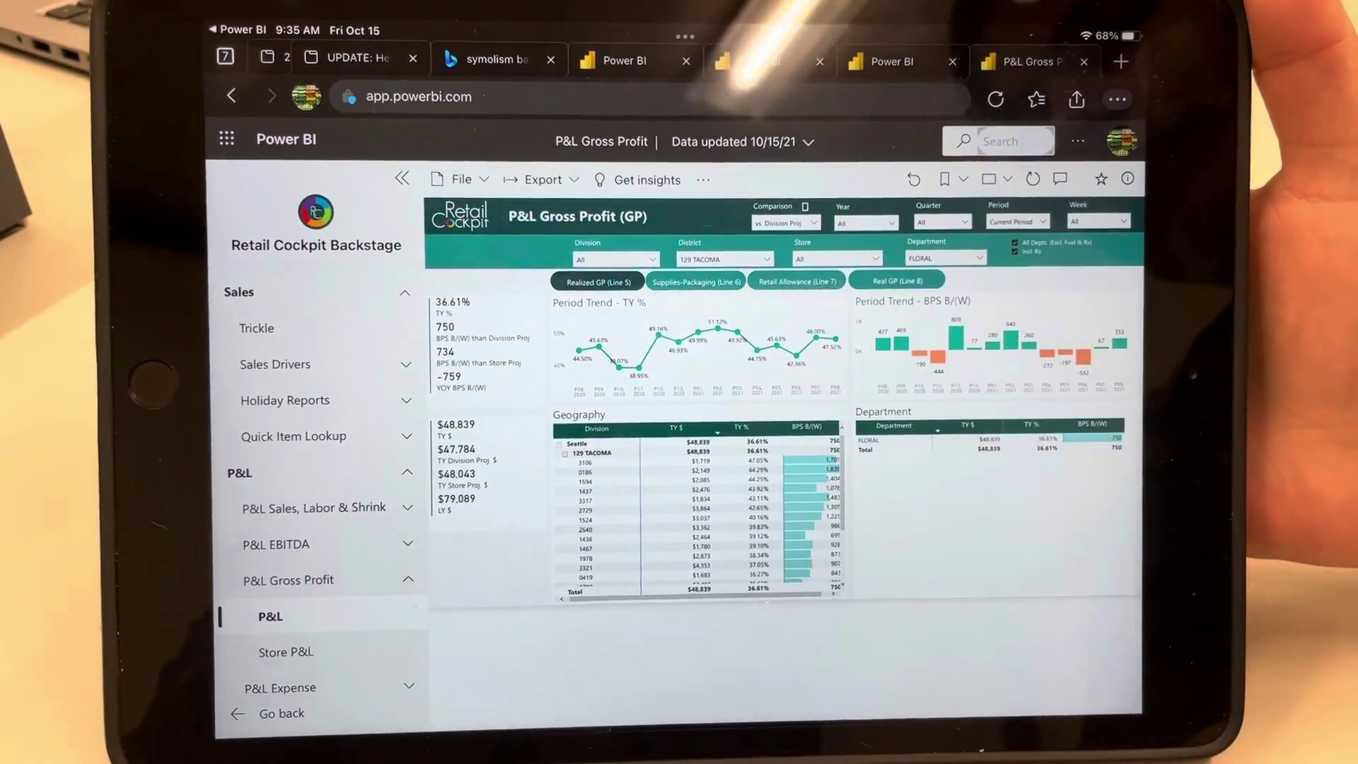
pyautogui.scroll(-1, 700, 499)
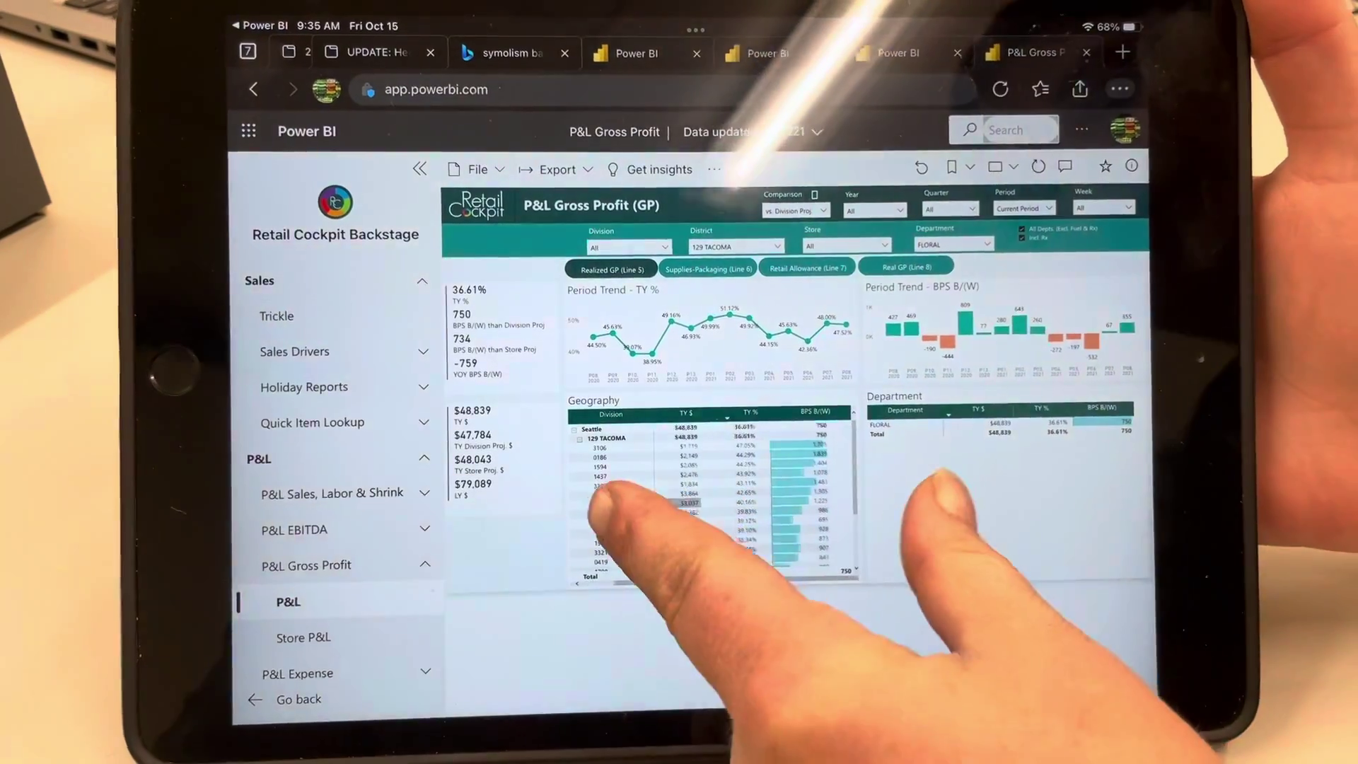
pyautogui.scroll(-2, 710, 488)
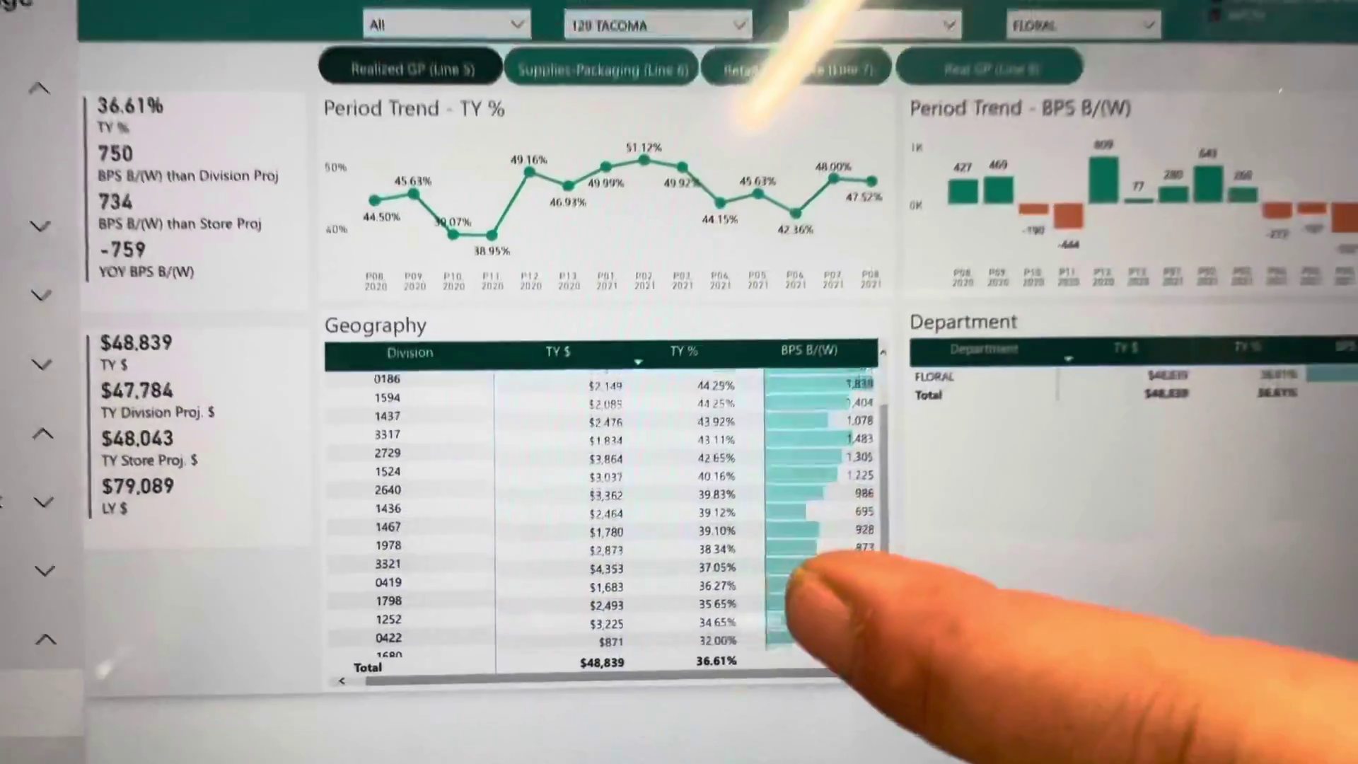
pyautogui.scroll(2, 690, 424)
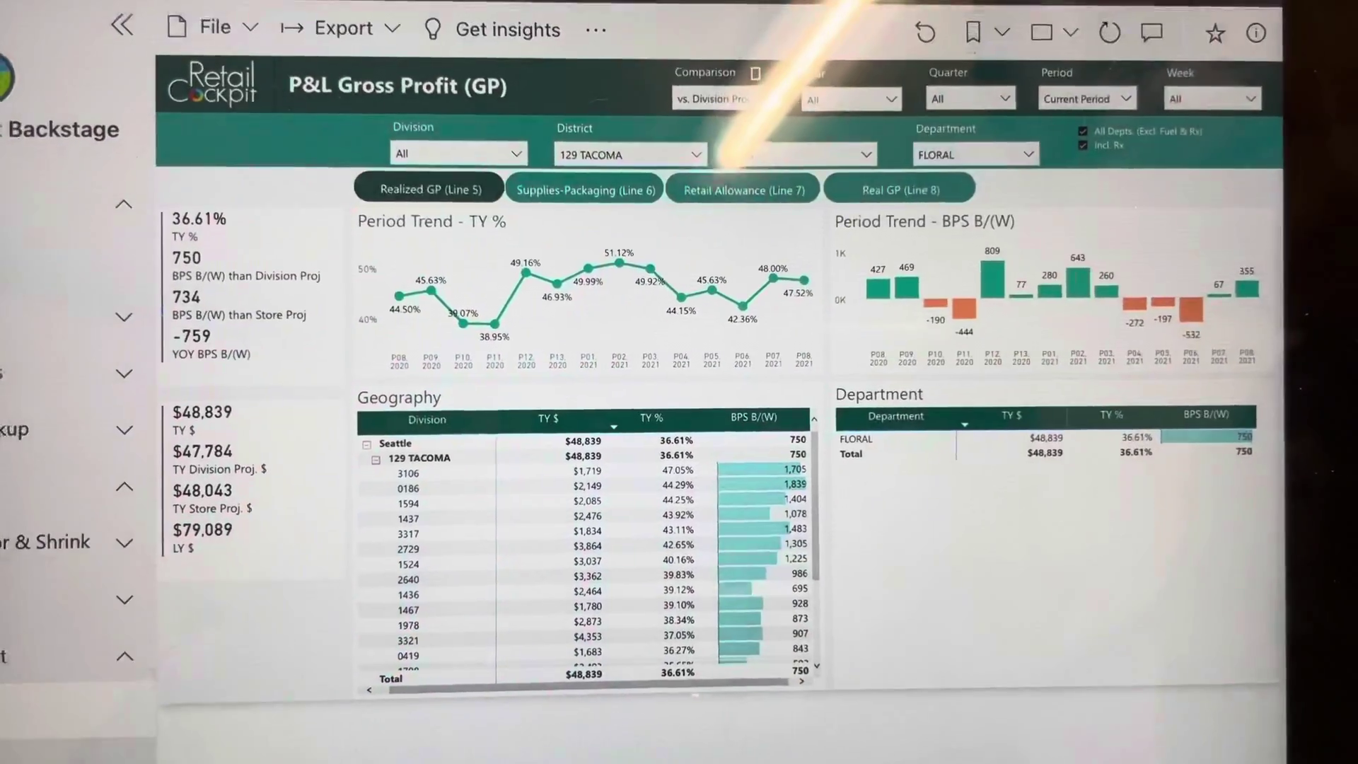